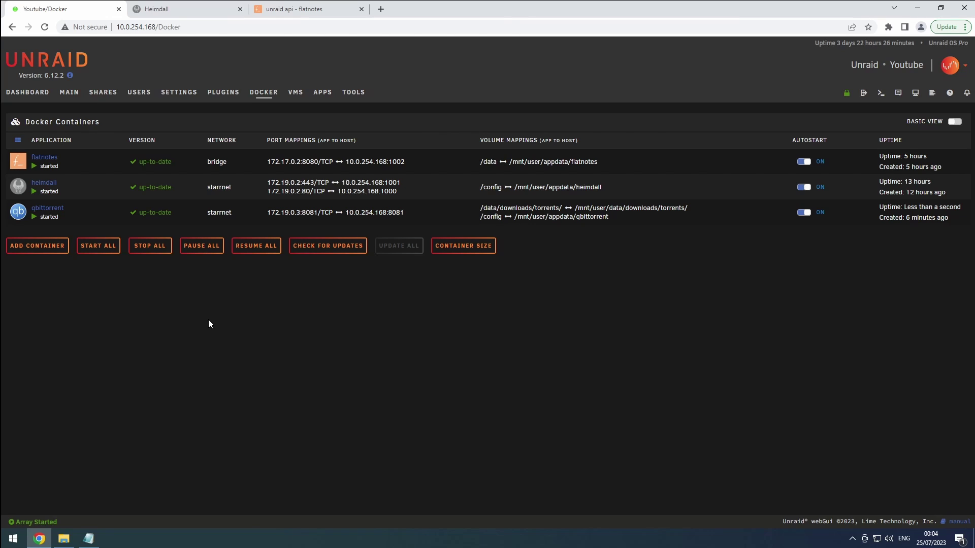
# - Launch the qbittorrent container's Web UI and log in with the default username and password
pyautogui.click(21, 213)
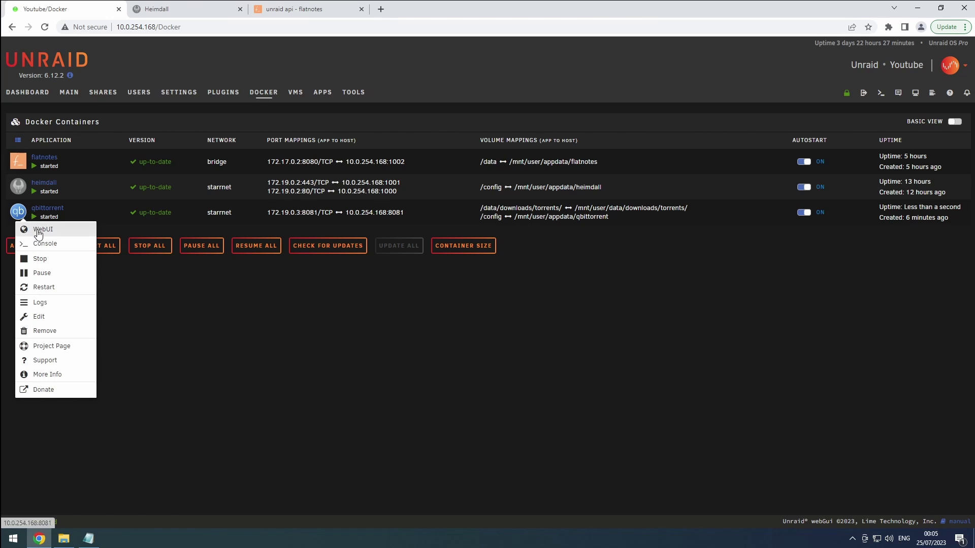
pyautogui.click(39, 232)
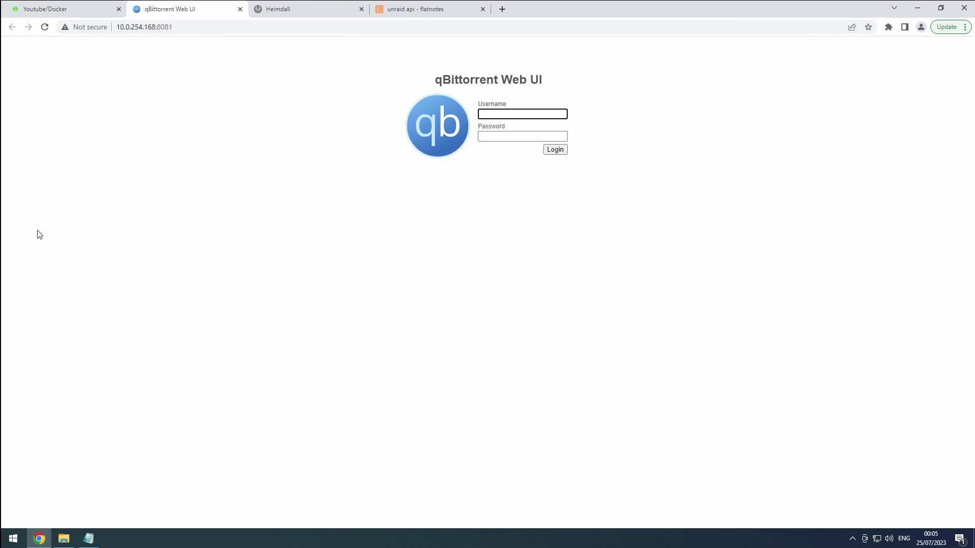
pyautogui.write('admin')
pyautogui.press('Tab')
pyautogui.write('adminadmin')
pyautogui.press('Return')
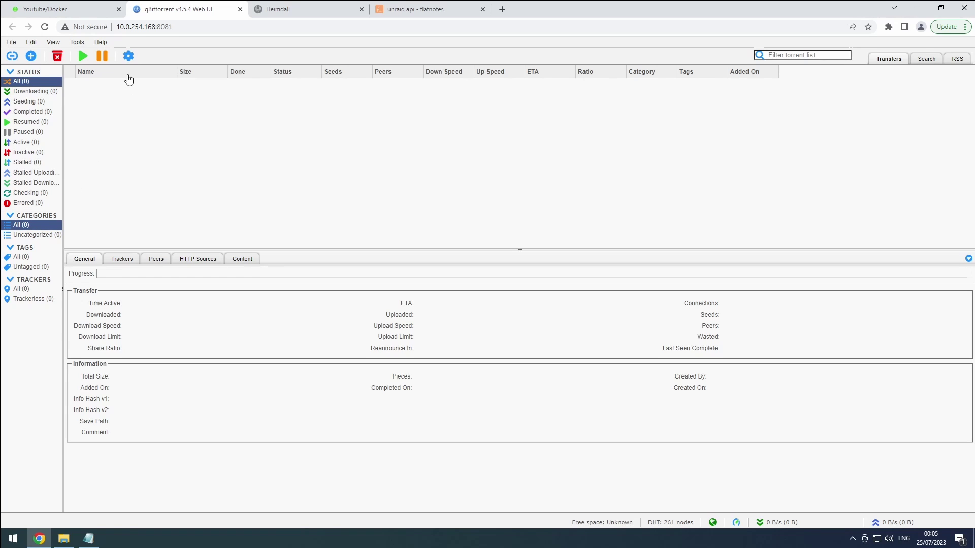
# - In the Web UI options, replace the login username with 'user' and enter a new password
pyautogui.click(129, 59)
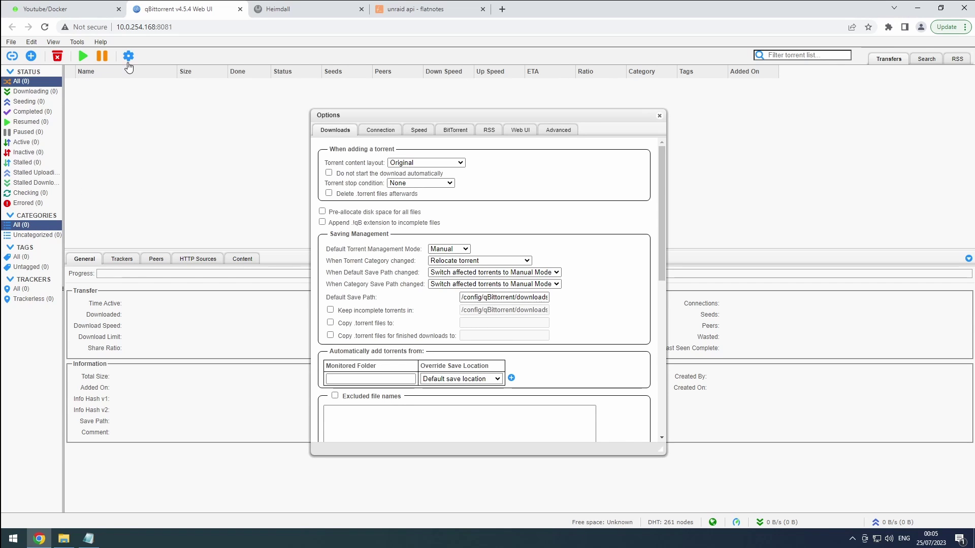
pyautogui.click(515, 131)
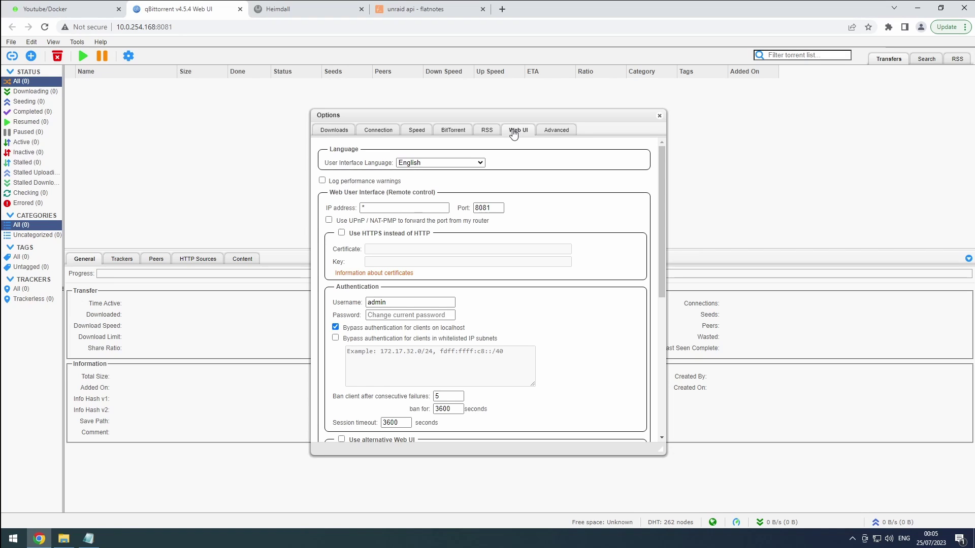
pyautogui.doubleClick(377, 303)
pyautogui.write('user')
pyautogui.press('Tab')
pyautogui.write('•••••••')
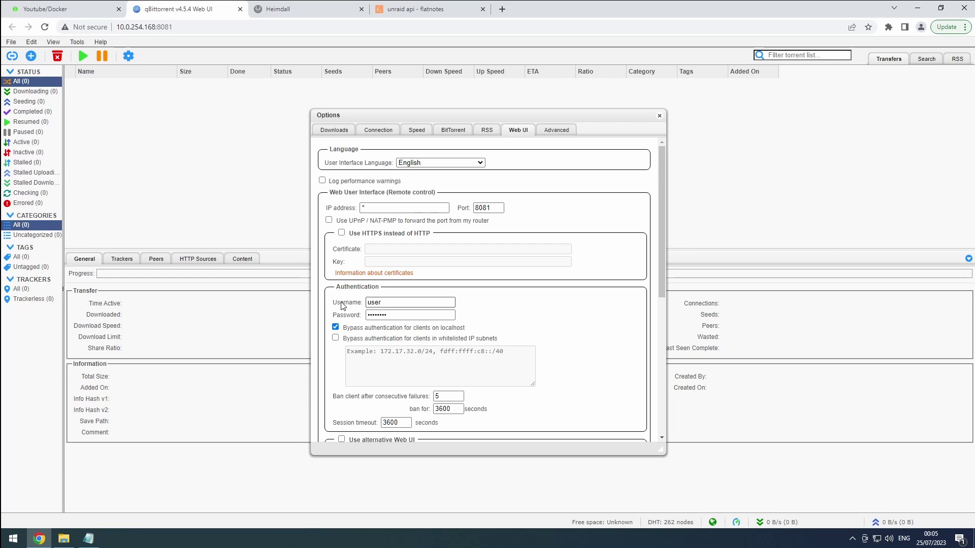
pyautogui.scroll(-5, 387, 339)
# - Save the login changes, log out, and sign back in as 'user' with the new password
pyautogui.click(483, 432)
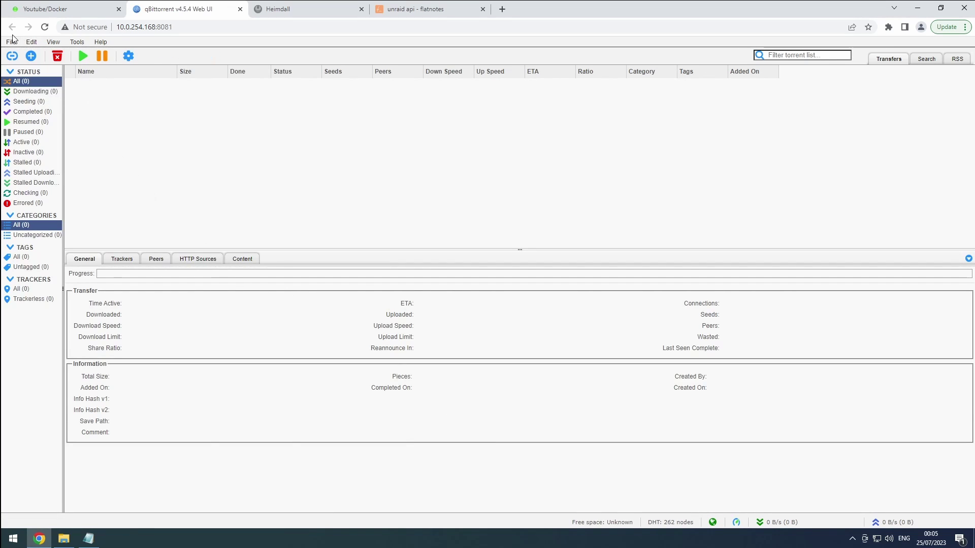
pyautogui.moveTo(10, 41)
pyautogui.click(16, 75)
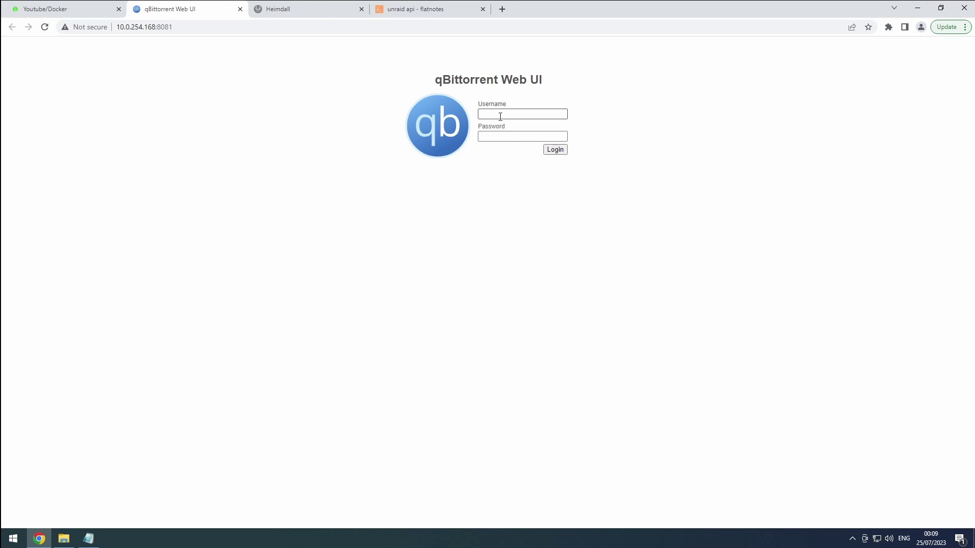
pyautogui.click(502, 115)
pyautogui.write('user')
pyautogui.press('Tab')
pyautogui.press('Return')
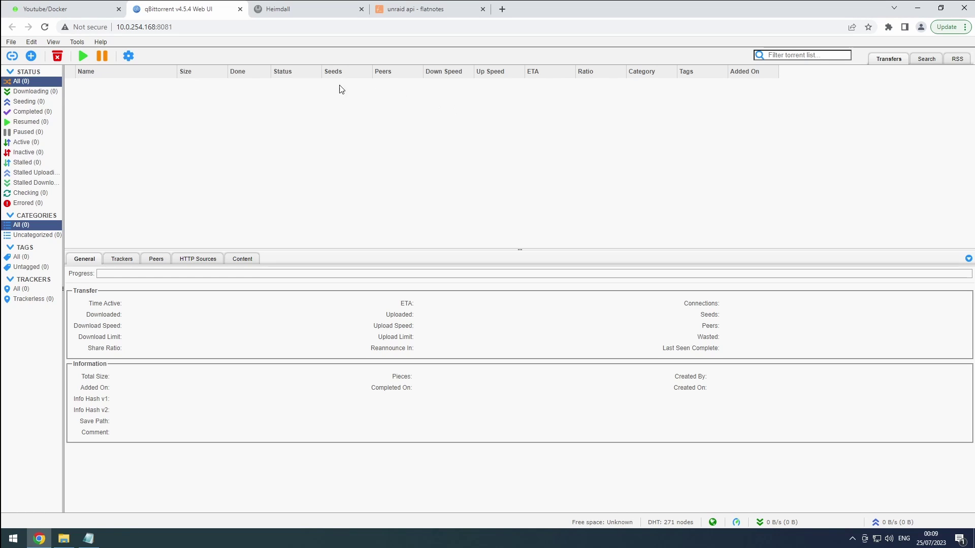
# - In Downloads options, keep Original layout, delete .torrent files afterwards, pre-allocate disk space, and use Automatic management mode
pyautogui.click(130, 57)
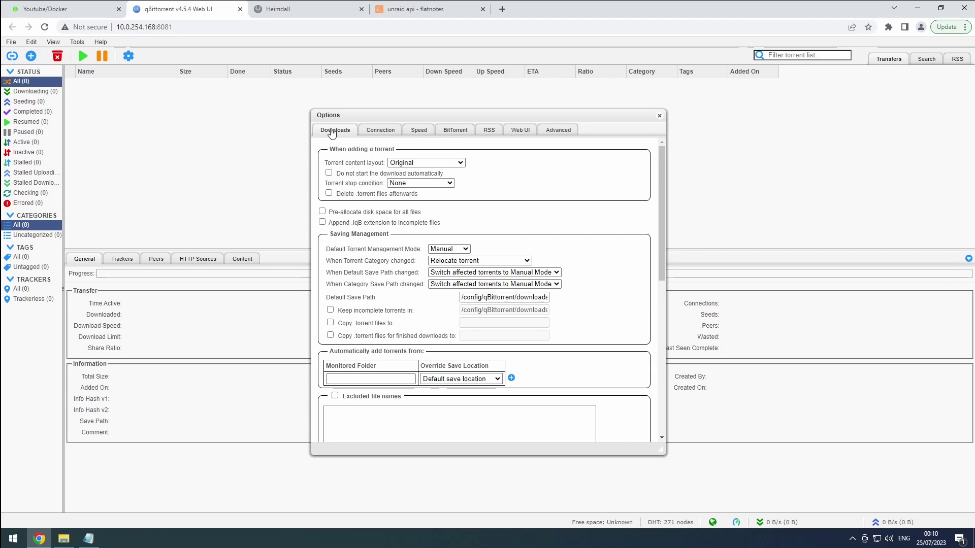
pyautogui.click(412, 167)
pyautogui.click(412, 173)
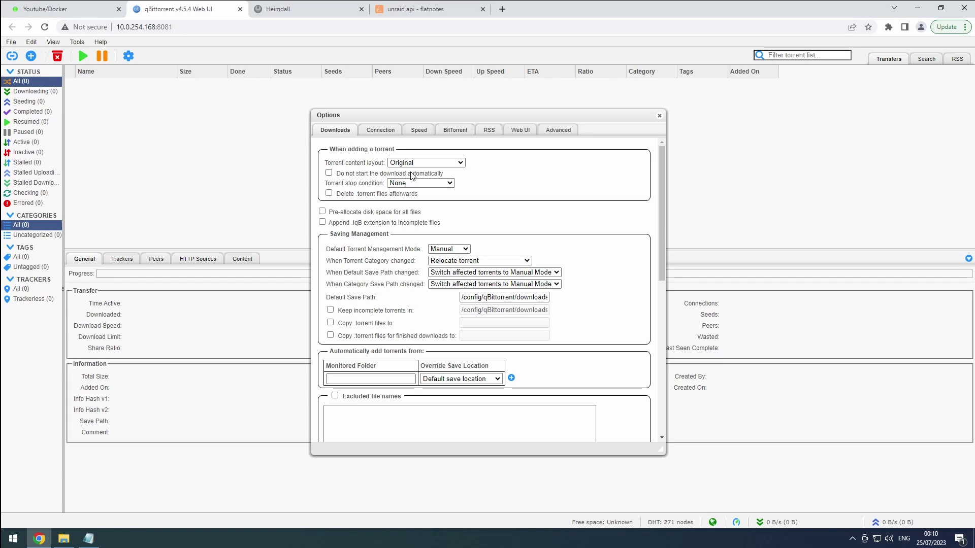
pyautogui.click(328, 197)
pyautogui.click(322, 212)
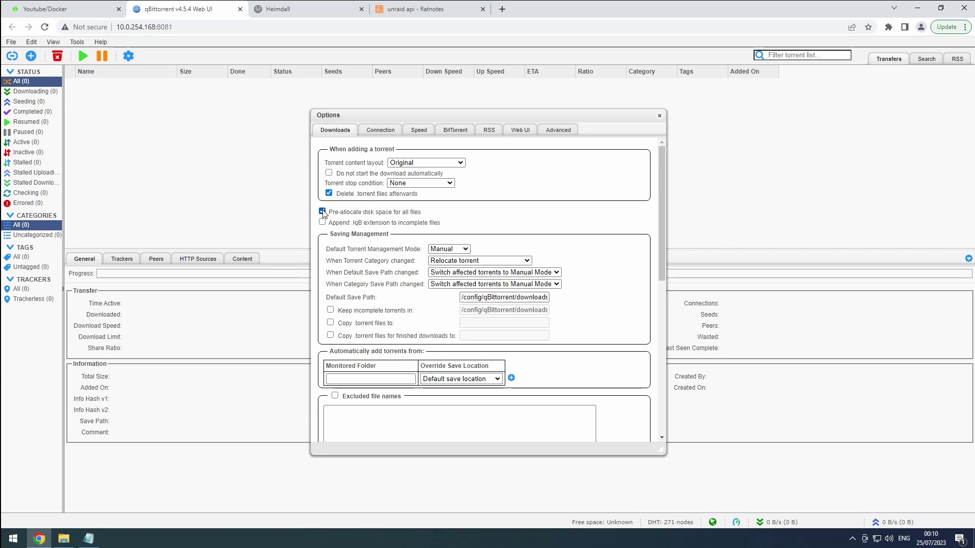
pyautogui.click(443, 250)
pyautogui.click(446, 263)
# - Set both default and category save-path changes to Relocate affected torrents
pyautogui.click(446, 275)
pyautogui.click(446, 281)
pyautogui.click(446, 284)
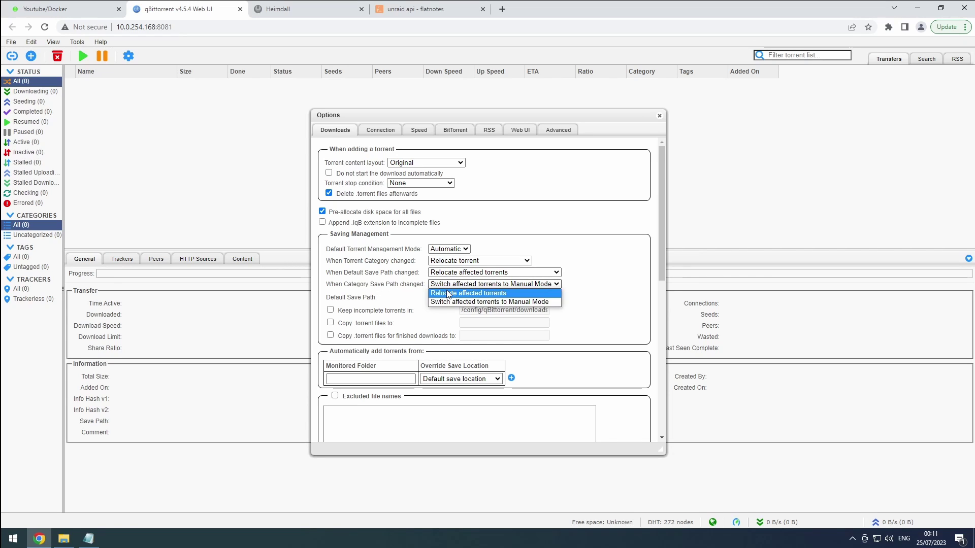
pyautogui.click(449, 294)
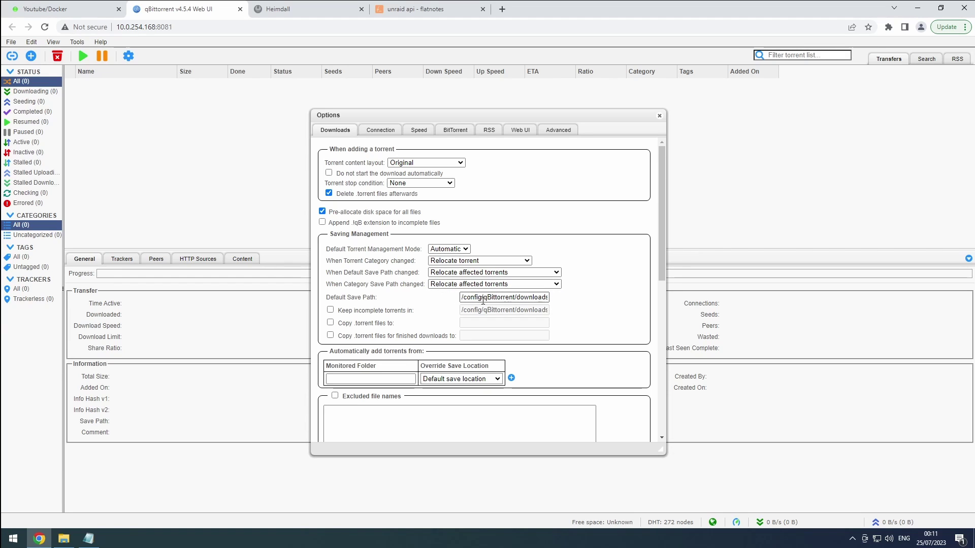
# - Clear the Default Save Path field and check the container's Unraid download volume mapping
pyautogui.doubleClick(514, 297)
pyautogui.hotkey('ctrl', 'a')
pyautogui.press('BackSpace')
pyautogui.click(514, 297)
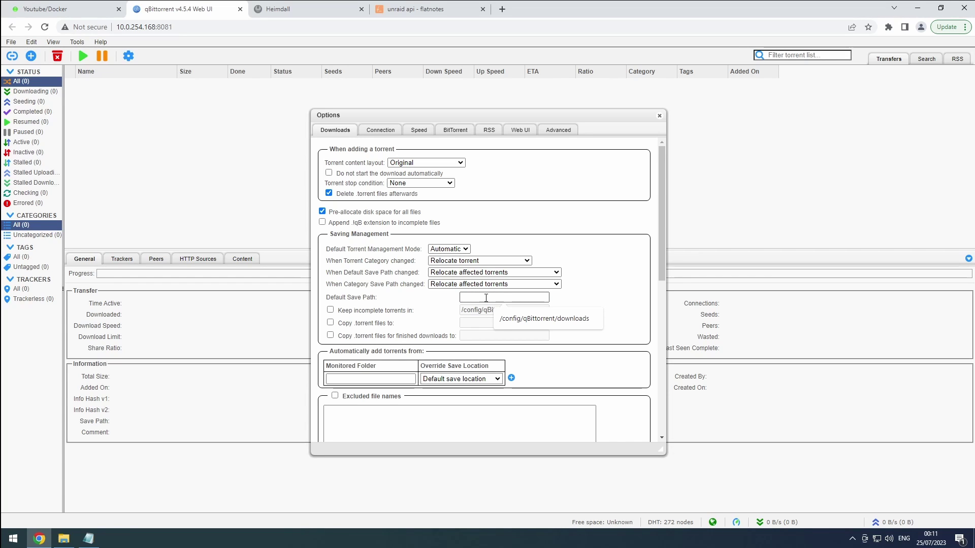
pyautogui.click(453, 303)
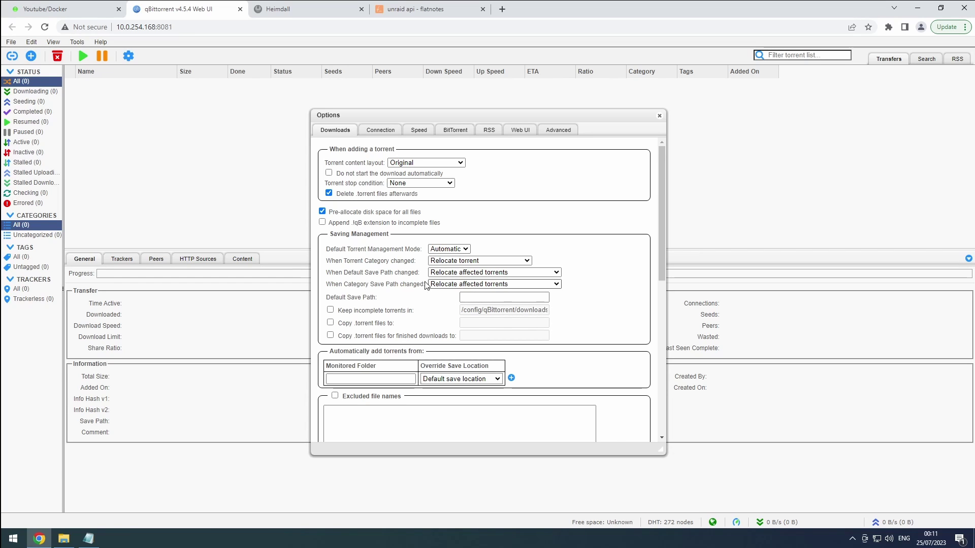
pyautogui.click(84, 9)
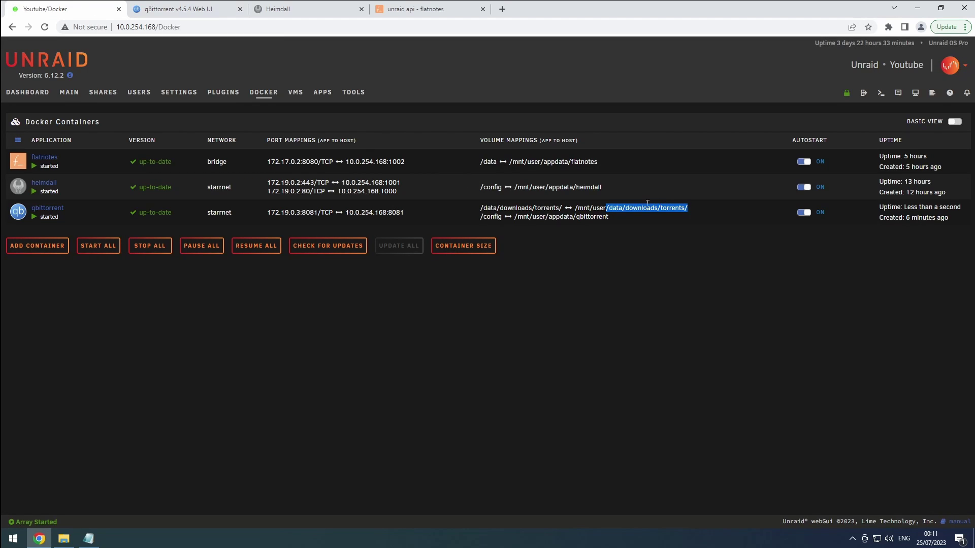
pyautogui.click(195, 10)
# - Set the Default Save Path to /data/downloads/torrents/complete
pyautogui.click(506, 295)
pyautogui.write('/data/downloads/torrents/')
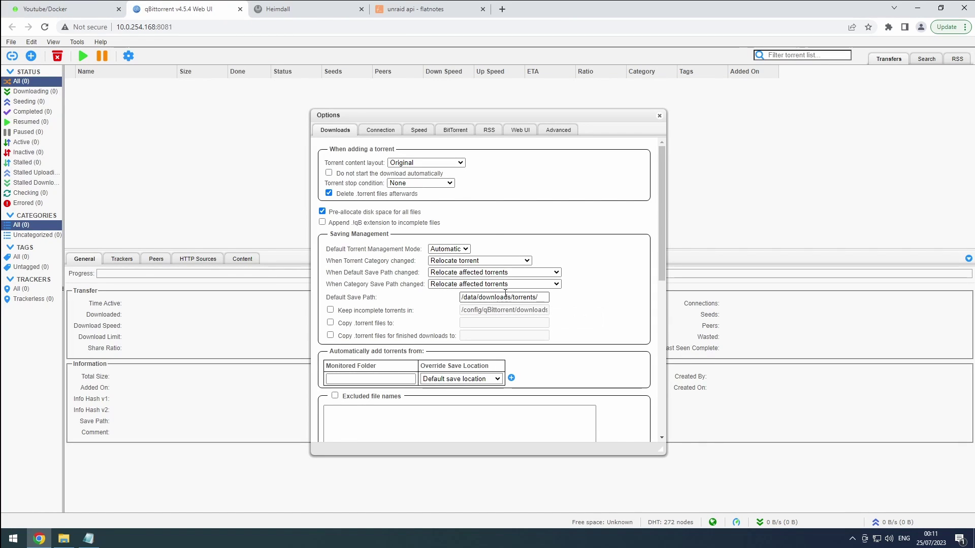
pyautogui.write('complete')
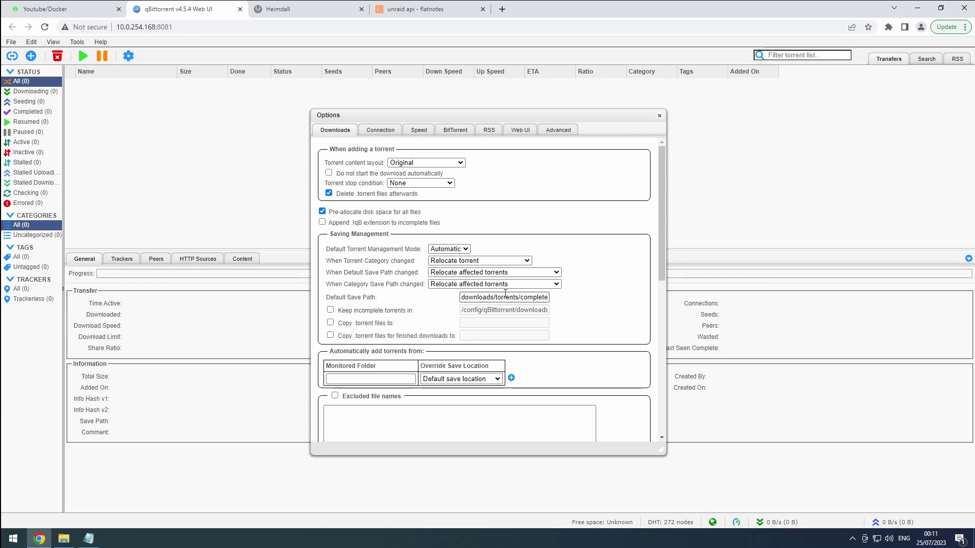
pyautogui.press('Tab')
# - Keep incomplete torrents in /data/downloads/torrents/incomplete
pyautogui.click(386, 315)
pyautogui.tripleClick(487, 310)
pyautogui.press('BackSpace')
pyautogui.write('/data/downloads/torrents/')
pyautogui.write('incomplete')
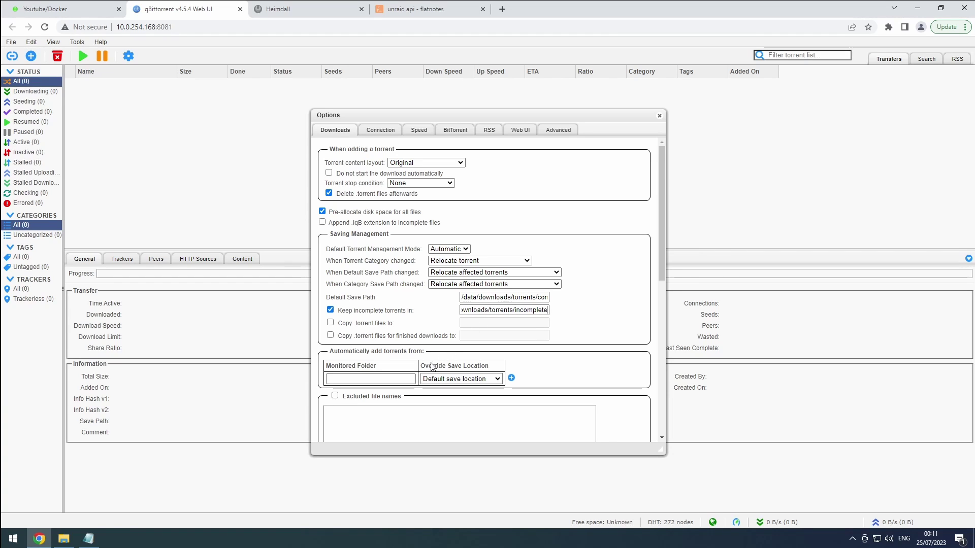
# - Add /data/downloads/torrents/watch as the monitored folder
pyautogui.click(403, 379)
pyautogui.write('/data/downloads/torrents/')
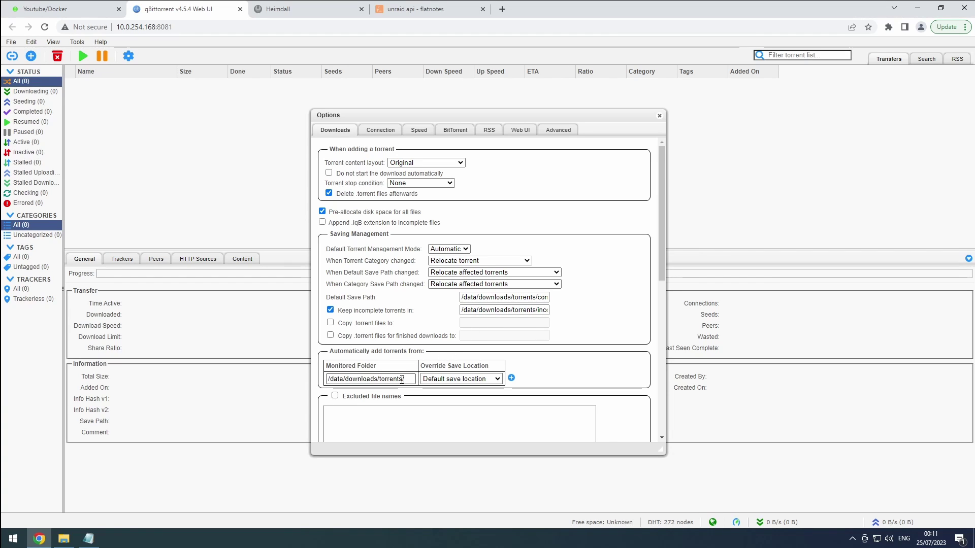
pyautogui.write('watch')
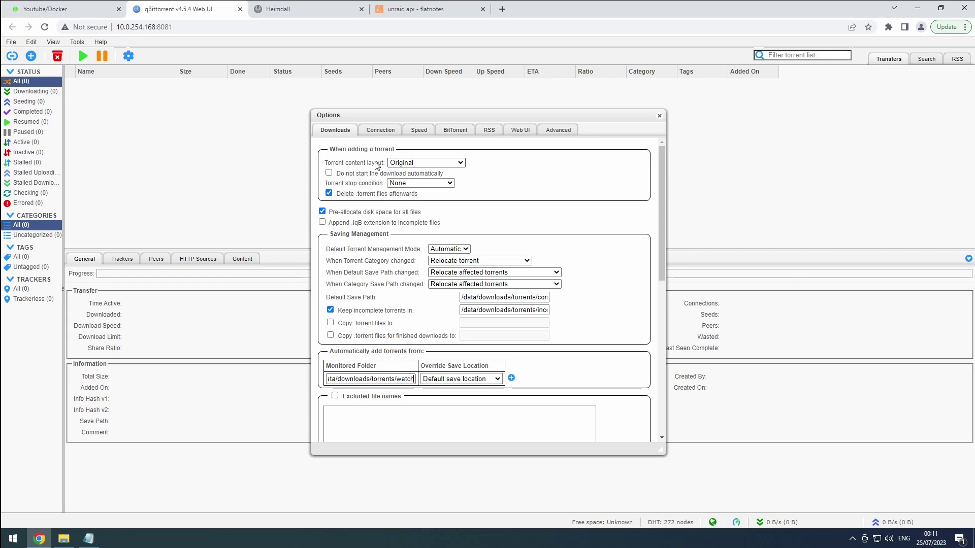
# - Set the peer connection protocol to TCP and turn off UPnP / NAT-PMP port forwarding
pyautogui.click(377, 131)
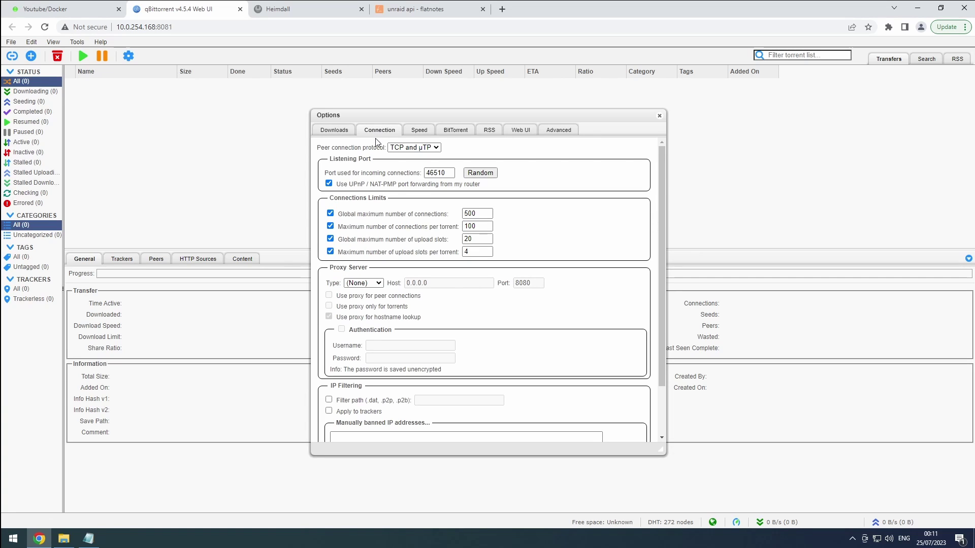
pyautogui.click(394, 149)
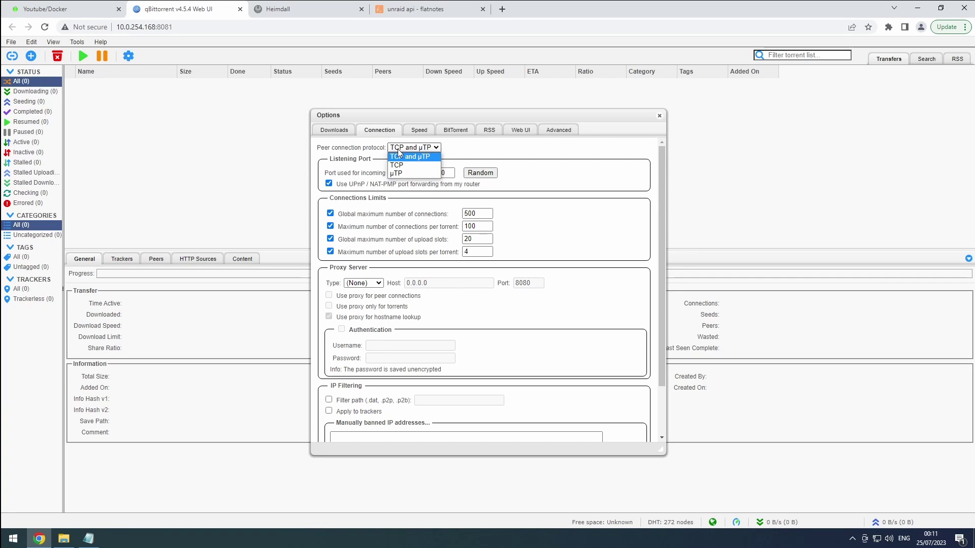
pyautogui.click(401, 165)
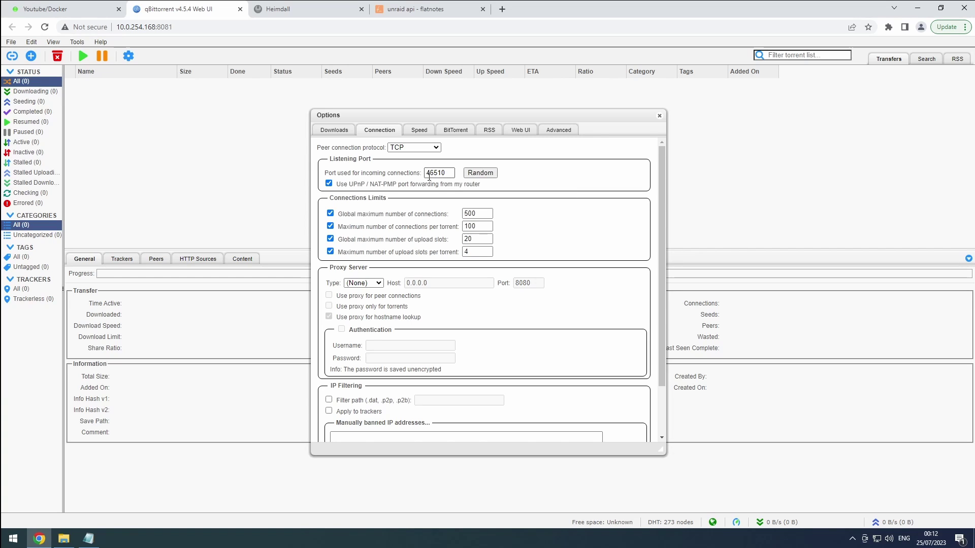
pyautogui.click(330, 184)
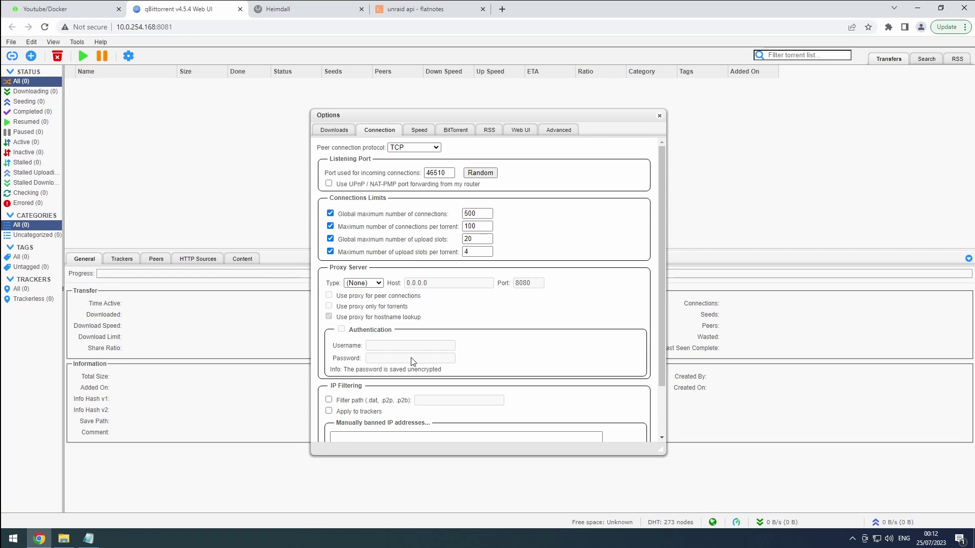
pyautogui.scroll(-3, 413, 362)
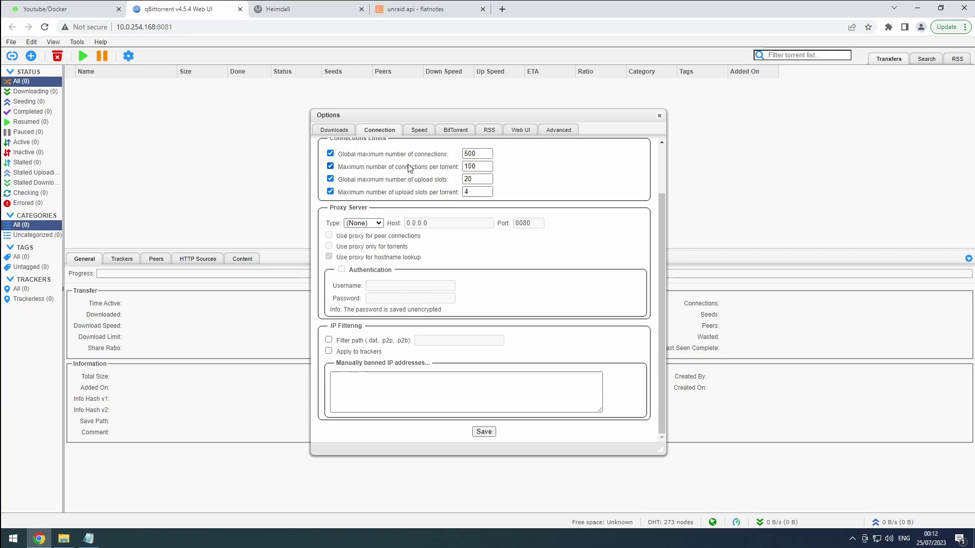
# - Set global rate limits to 10000 KiB/s upload and 20000 KiB/s download
pyautogui.click(419, 133)
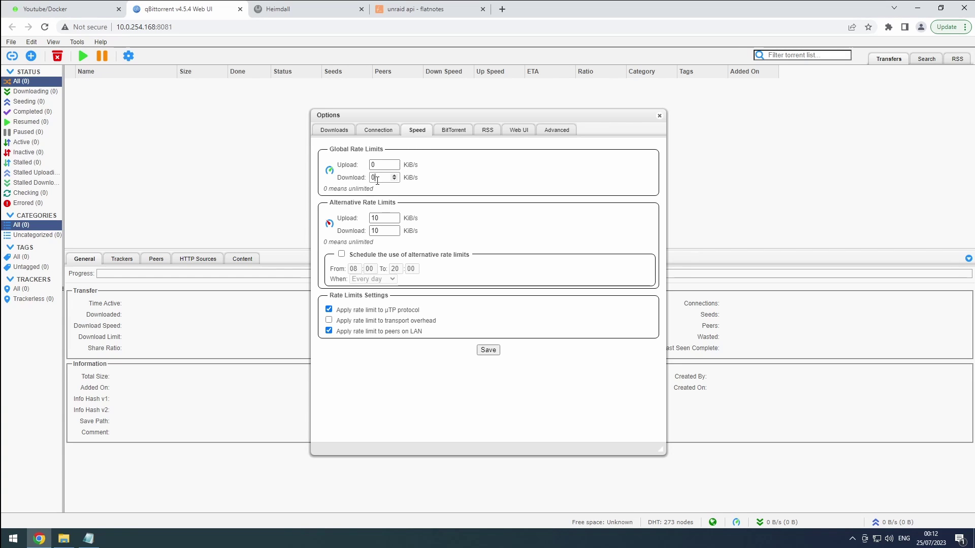
pyautogui.moveTo(378, 178); pyautogui.dragTo(370, 185)
pyautogui.write('20000')
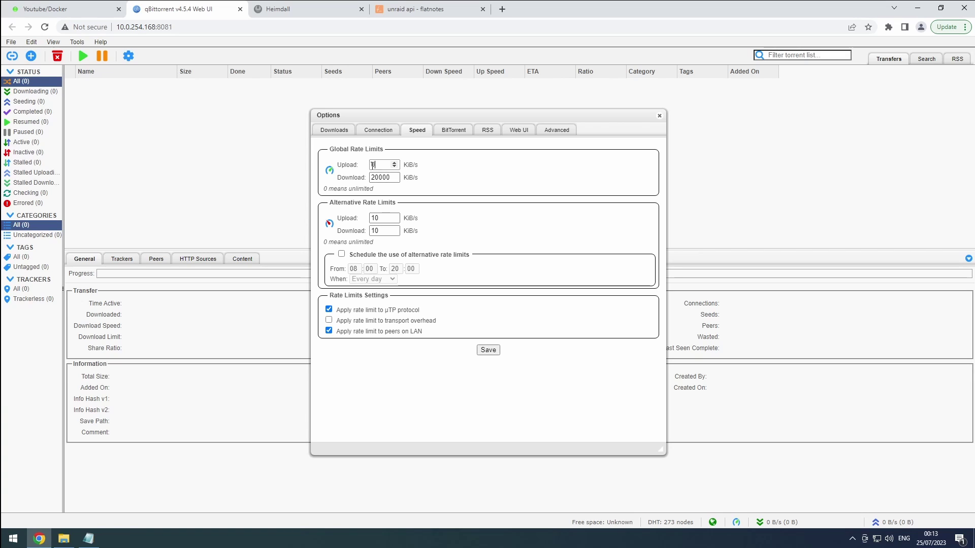
pyautogui.moveTo(377, 165); pyautogui.dragTo(369, 170)
pyautogui.write('10000')
# - Schedule the alternative 10/10 rate limits for weekdays, 08:00–20:00
pyautogui.click(389, 217)
pyautogui.click(386, 230)
pyautogui.click(355, 259)
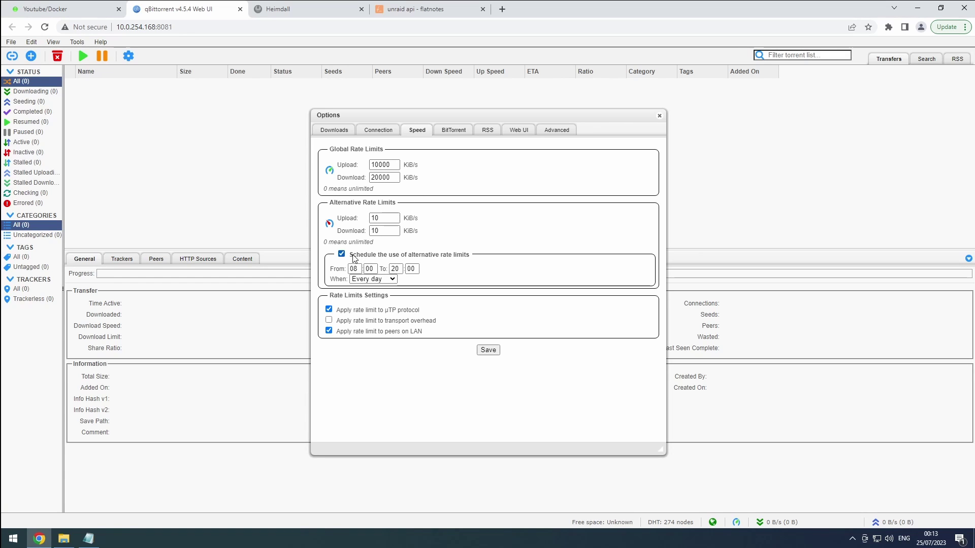
pyautogui.click(383, 279)
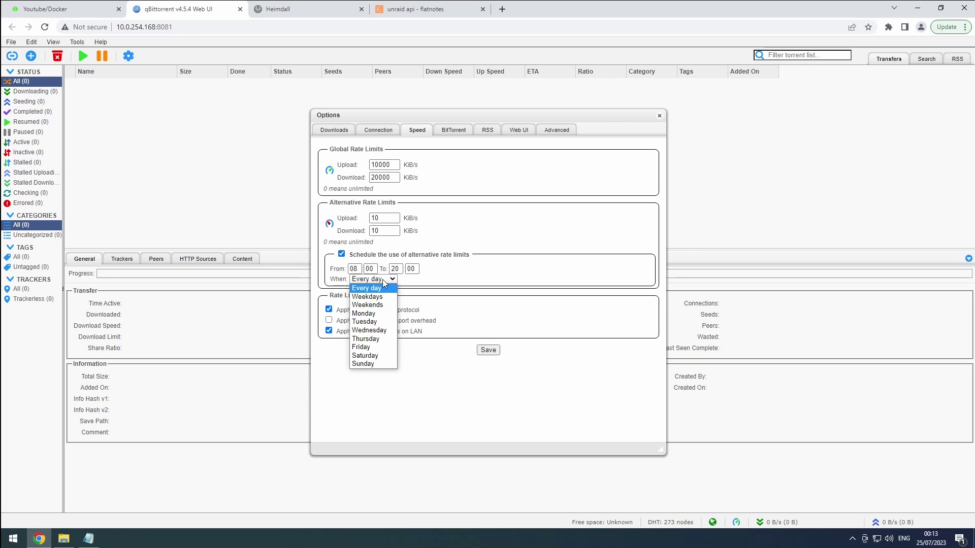
pyautogui.click(381, 301)
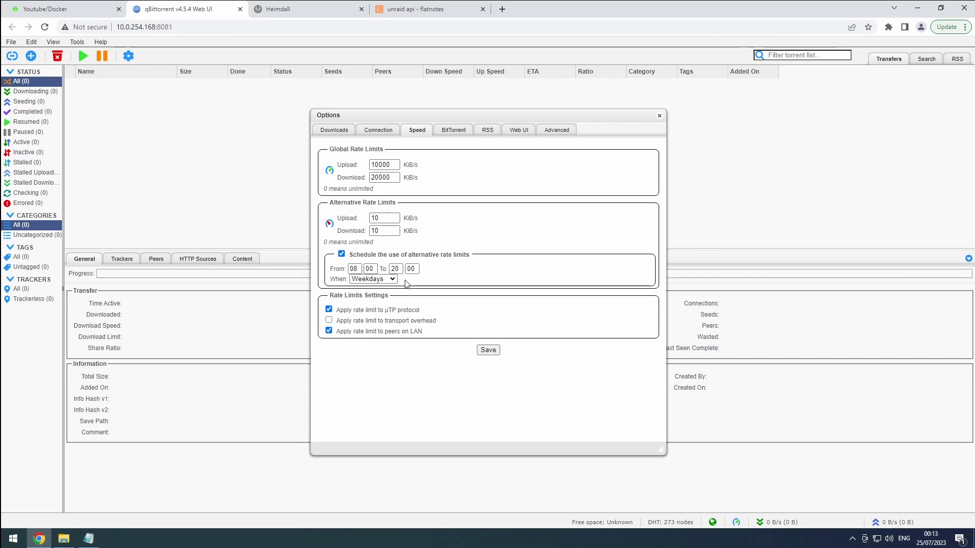
pyautogui.click(458, 133)
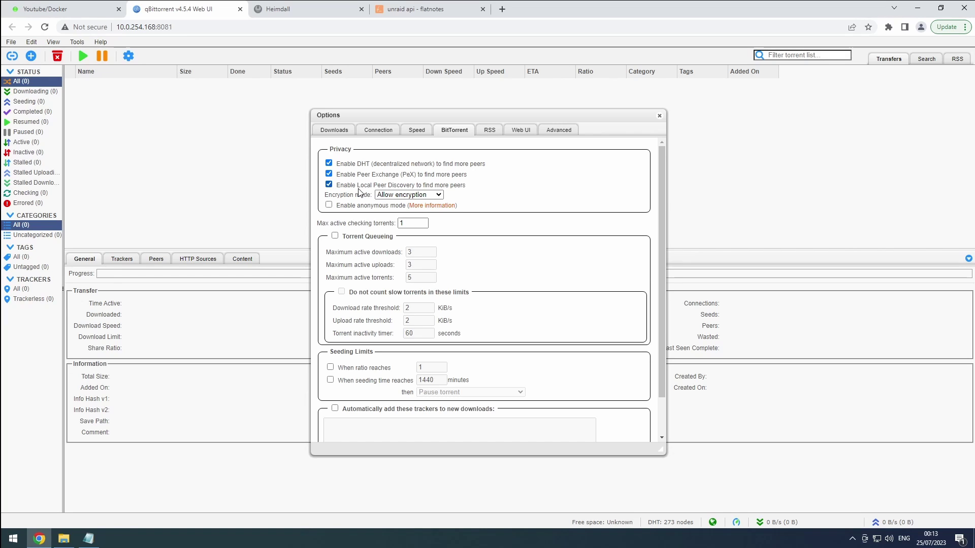
pyautogui.click(413, 196)
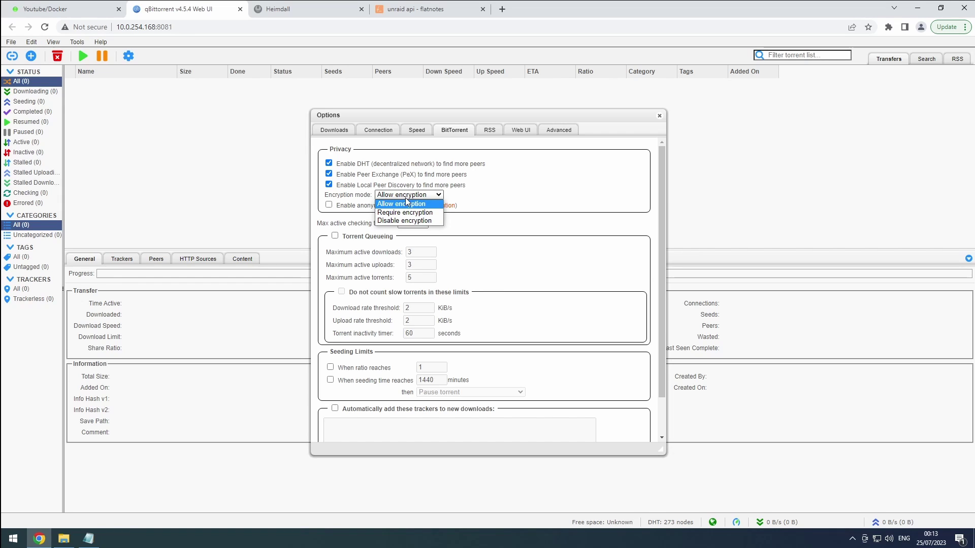
pyautogui.click(399, 205)
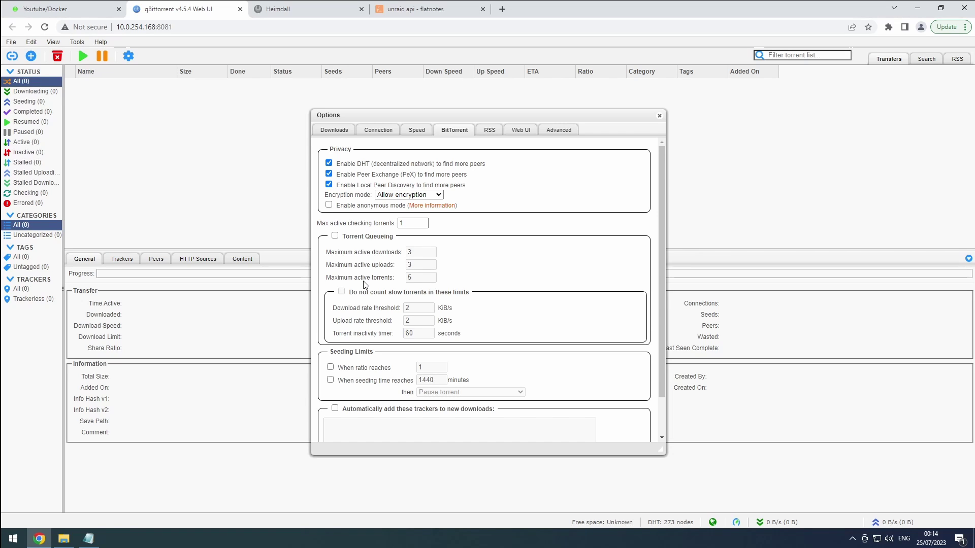
pyautogui.scroll(-1, 364, 284)
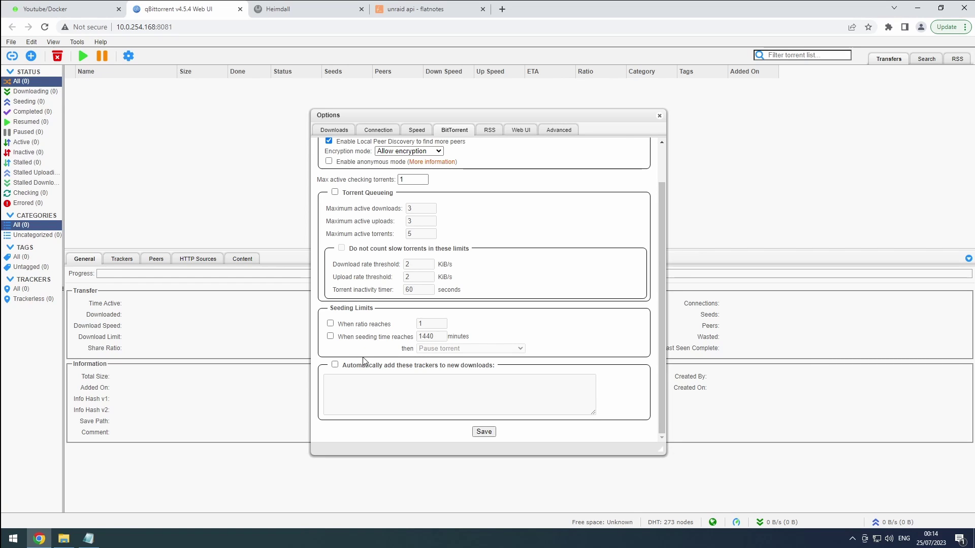
pyautogui.click(335, 365)
pyautogui.click(334, 366)
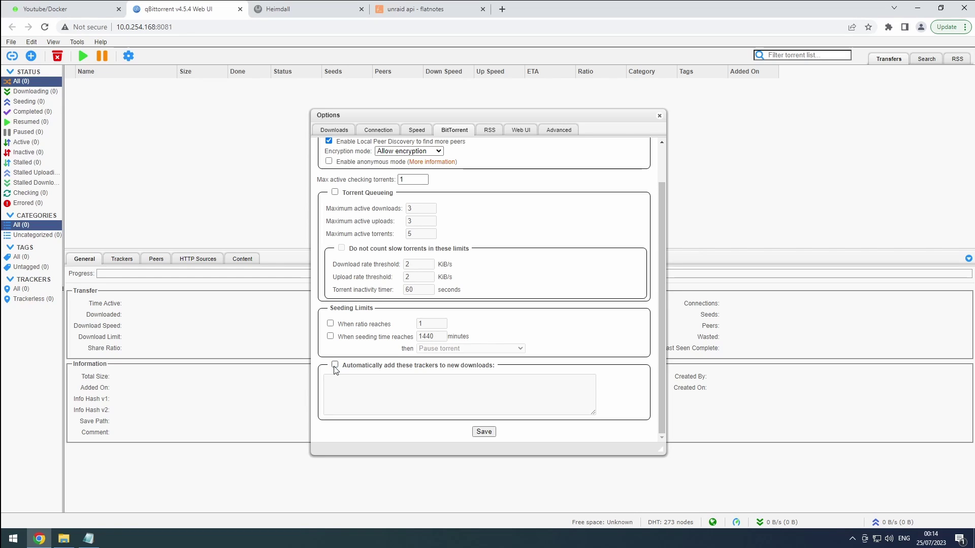
# - Save all the changed options and close the Options window
pyautogui.click(484, 433)
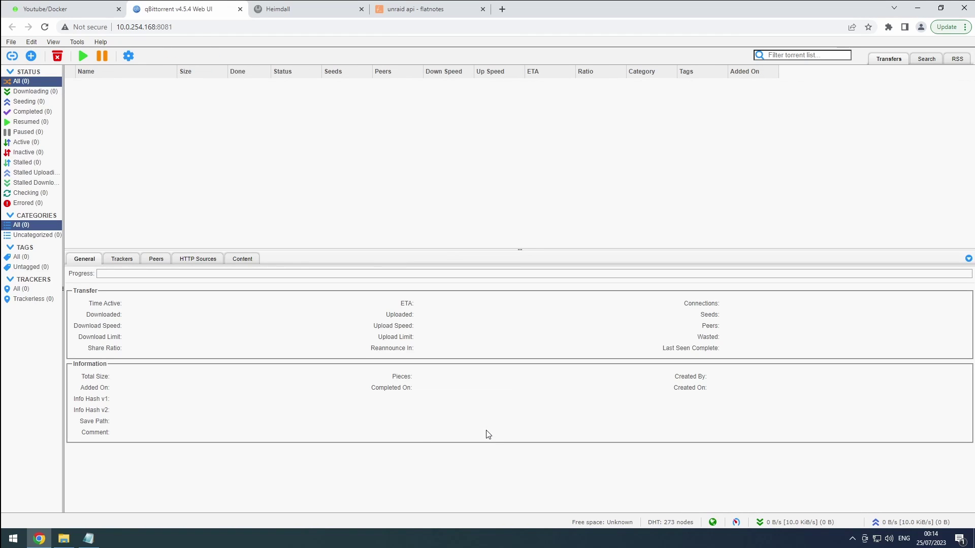